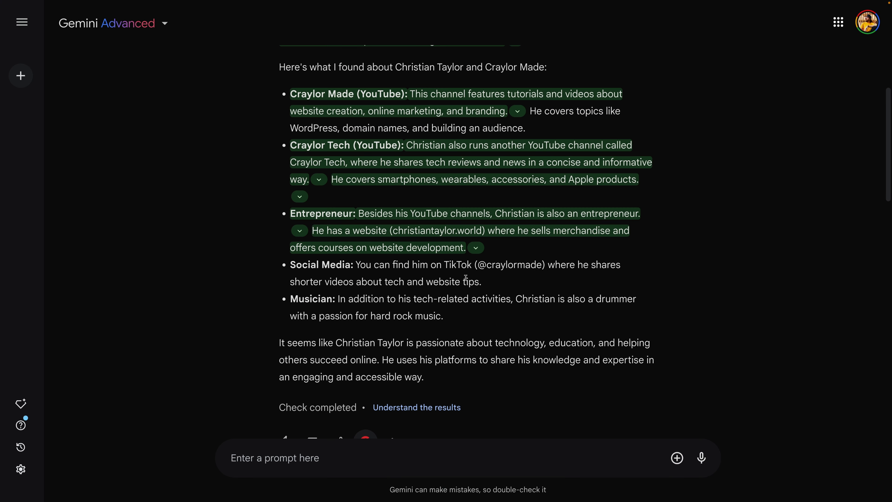
- Scroll up through Gemini's answer about the Craylor Made creator
{"action": "scroll", "coordinate": [466, 278], "scroll_direction": "up", "scroll_amount": 2}
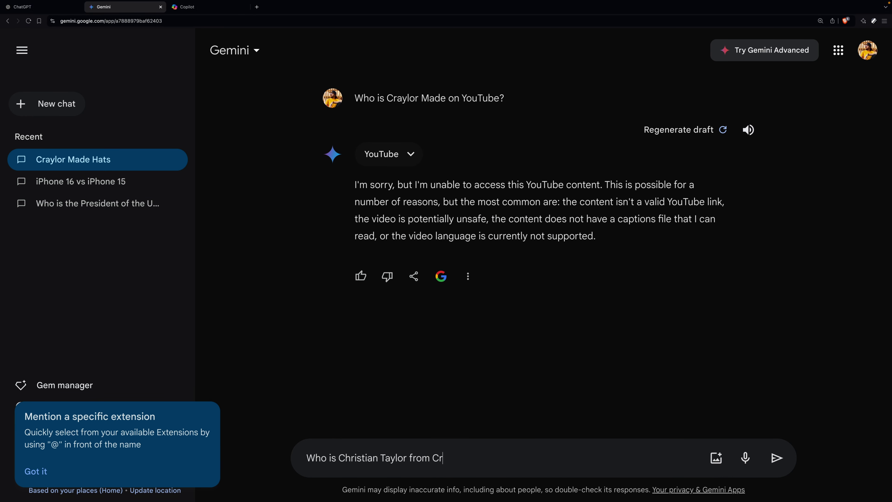
- Ask Gemini who created Craylor Made, then Google-double-check the iPhone 16 vs iPhone 15 answer
{"action": "type", "text": "e?"}
{"action": "key", "text": "Return"}
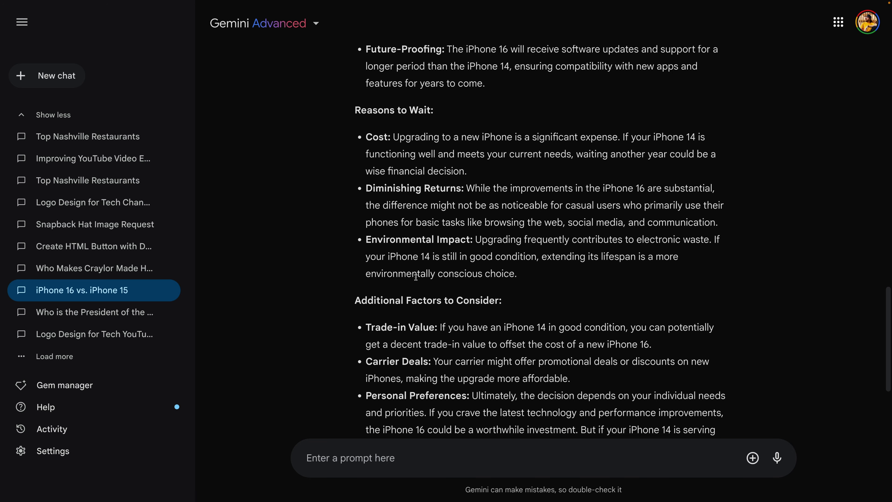
{"action": "scroll", "coordinate": [416, 277], "scroll_direction": "down", "scroll_amount": 5}
{"action": "left_click", "coordinate": [461, 402]}
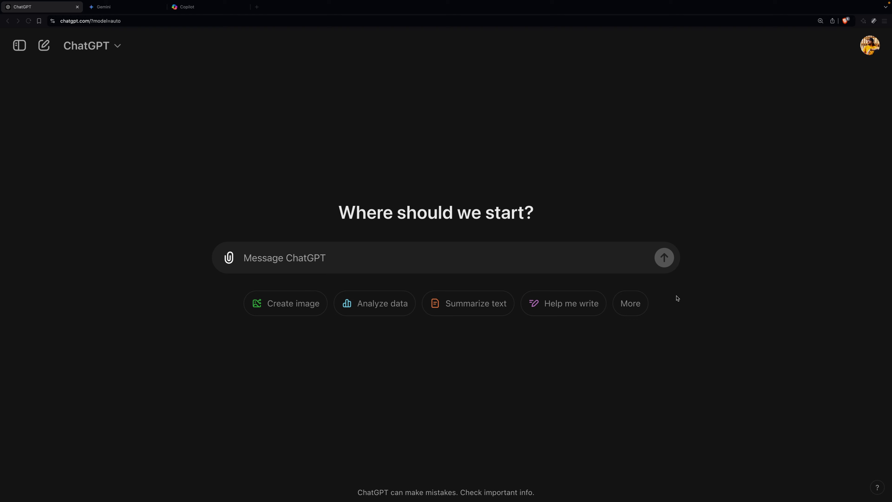
- Send ChatGPT the 3-day Amsterdam itinerary prompt with rainy-weather backups, then inspect the Craylor Made sources
{"action": "type", "text": "Create a 3-day itinerary for a trip to Amsterdam. Consider backup plans for weather in case it is raining."}
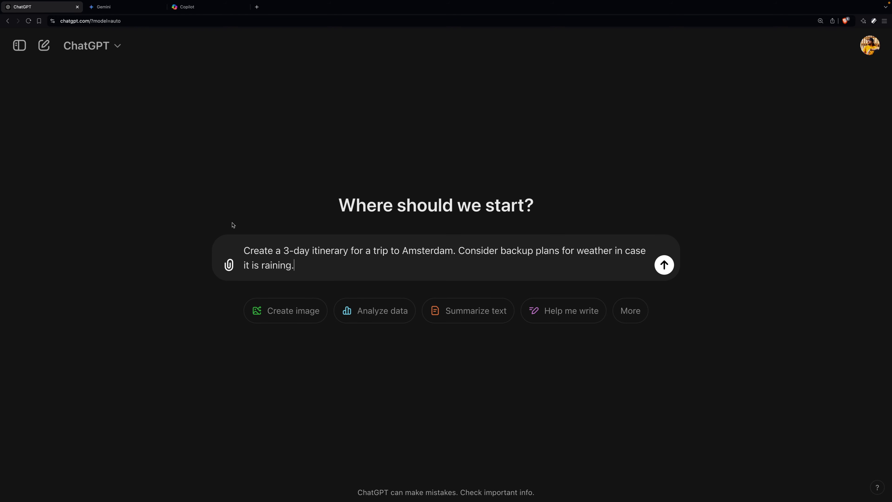
{"action": "key", "text": "Return"}
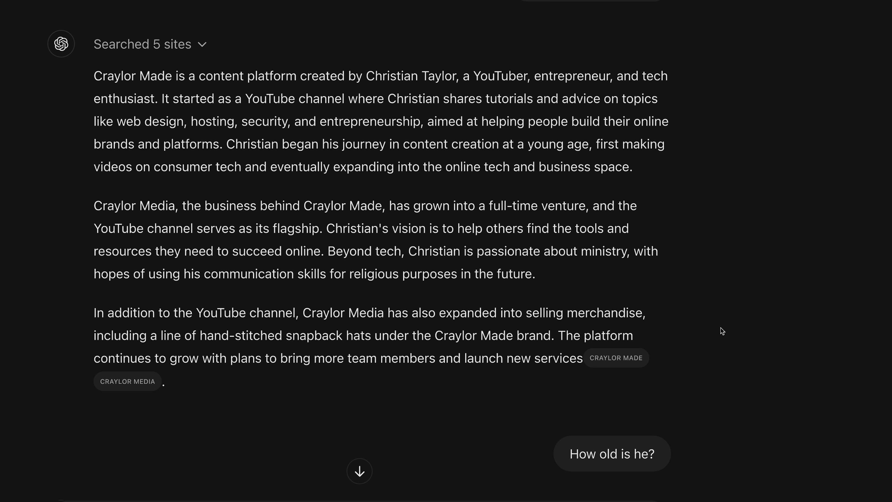
{"action": "mouse_move", "coordinate": [612, 367]}
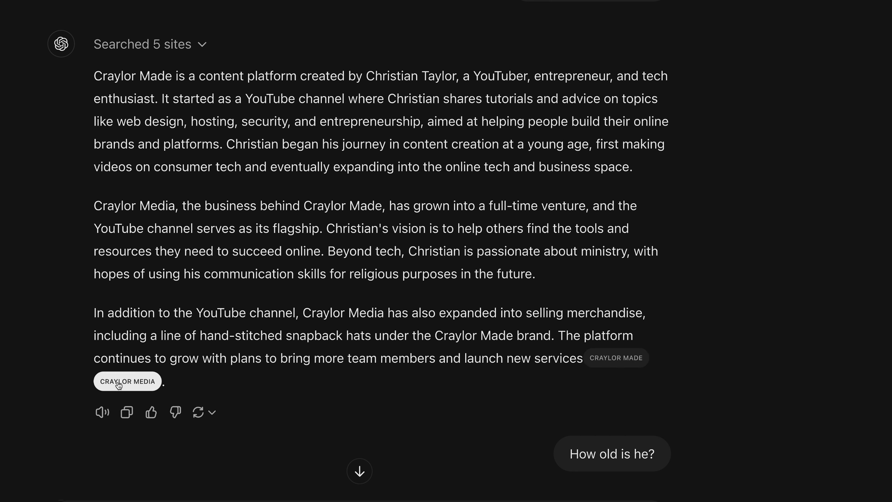
{"action": "mouse_move", "coordinate": [119, 386]}
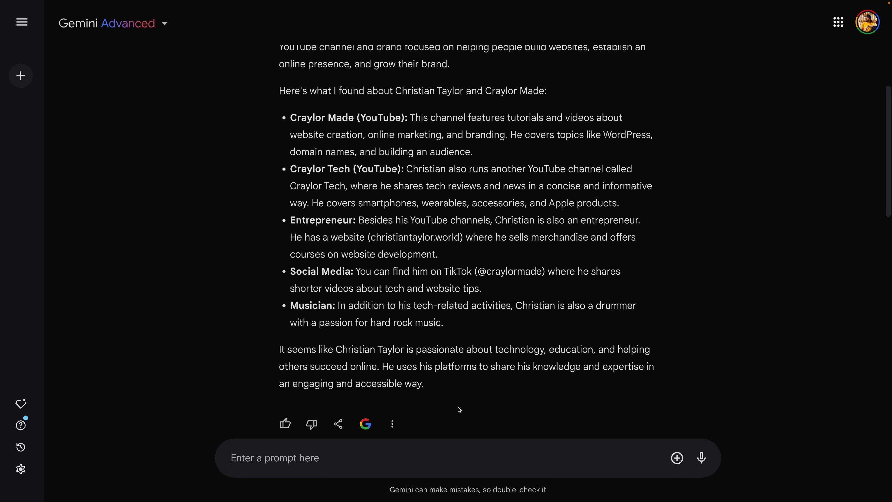
- Google-check Gemini's Craylor Made creator answer and show the first verified sentence's source
{"action": "left_click", "coordinate": [365, 424]}
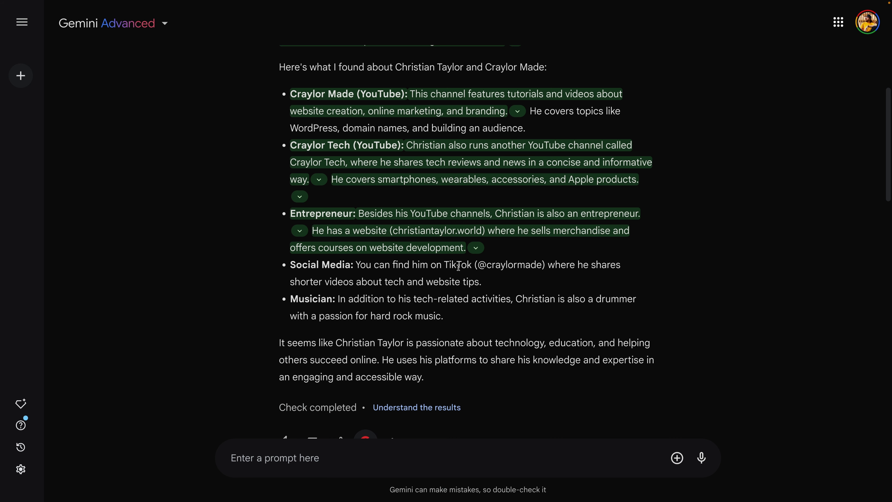
{"action": "scroll", "coordinate": [458, 267], "scroll_direction": "up", "scroll_amount": 4}
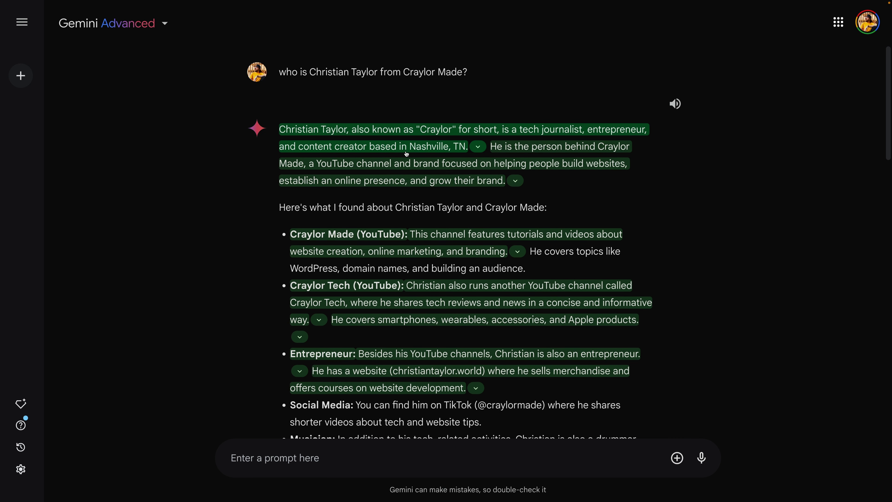
{"action": "left_click", "coordinate": [406, 154]}
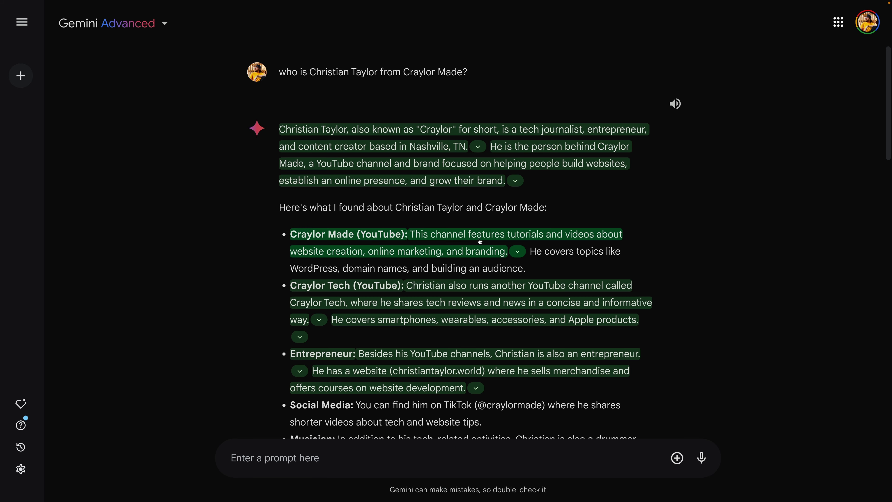
- Expand the Google Search source cards for the Craylor Made sentence and the website sentence
{"action": "left_click", "coordinate": [481, 239]}
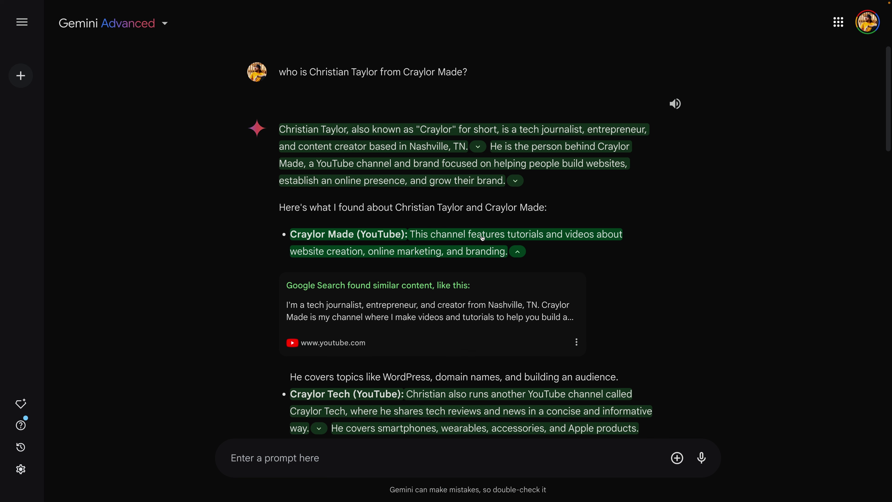
{"action": "left_click", "coordinate": [482, 238]}
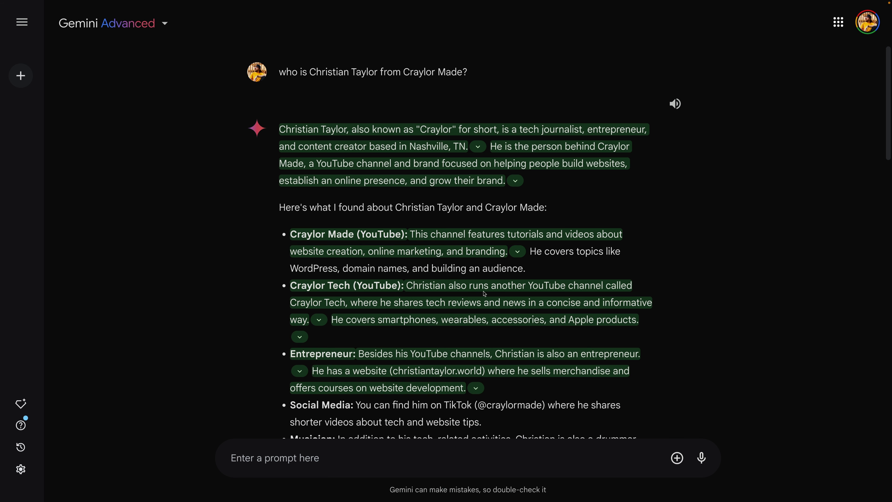
{"action": "scroll", "coordinate": [479, 258], "scroll_direction": "down", "scroll_amount": 3}
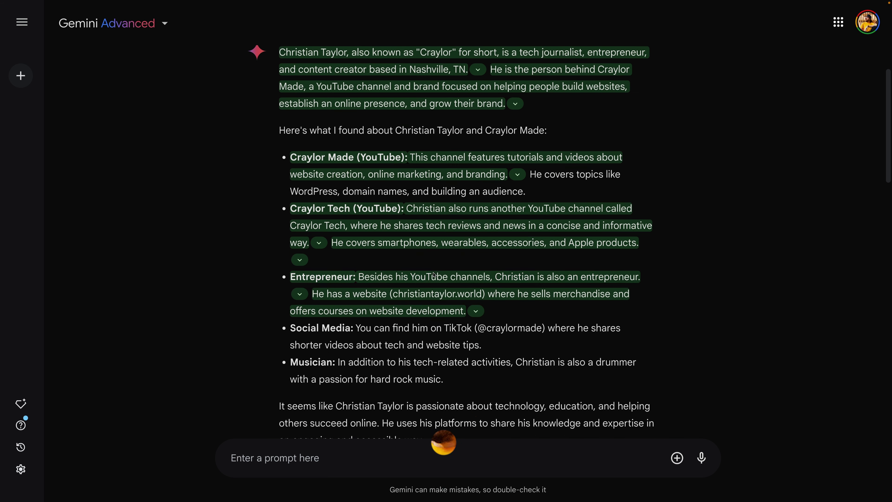
{"action": "left_click", "coordinate": [436, 276]}
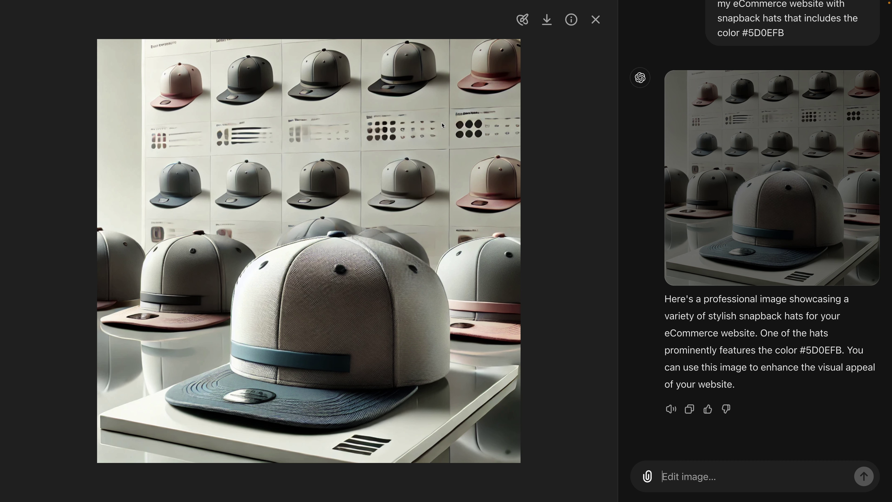
- Select the large cap's front panel and begin describing an embroidered patch edit
{"action": "left_click", "coordinate": [522, 20]}
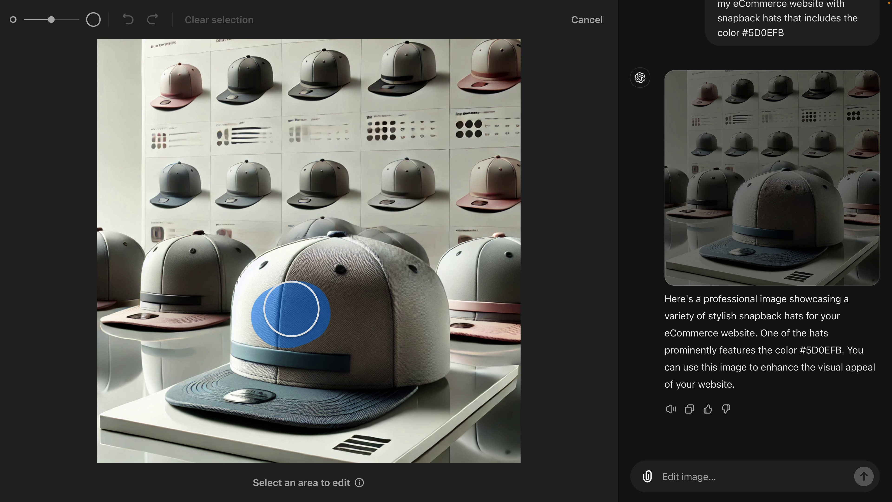
{"action": "left_click_drag", "start_coordinate": [290, 309], "coordinate": [280, 310]}
{"action": "type", "text": "Add an embroidered patch t"}
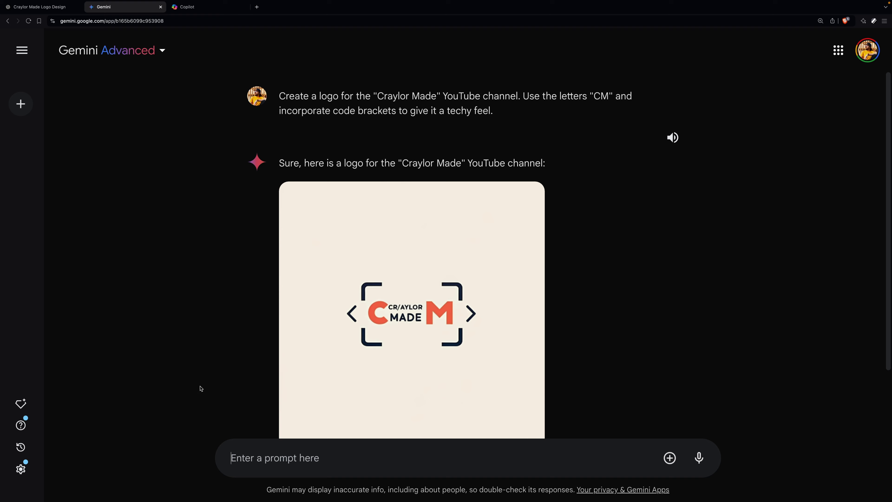
- Send Gemini 'Can you make sure the logo includes this color? #5D0EFB'
{"action": "scroll", "coordinate": [199, 388], "scroll_direction": "down", "scroll_amount": 3}
{"action": "type", "text": "Can you make sure the logo includes this color? #5D0EFB"}
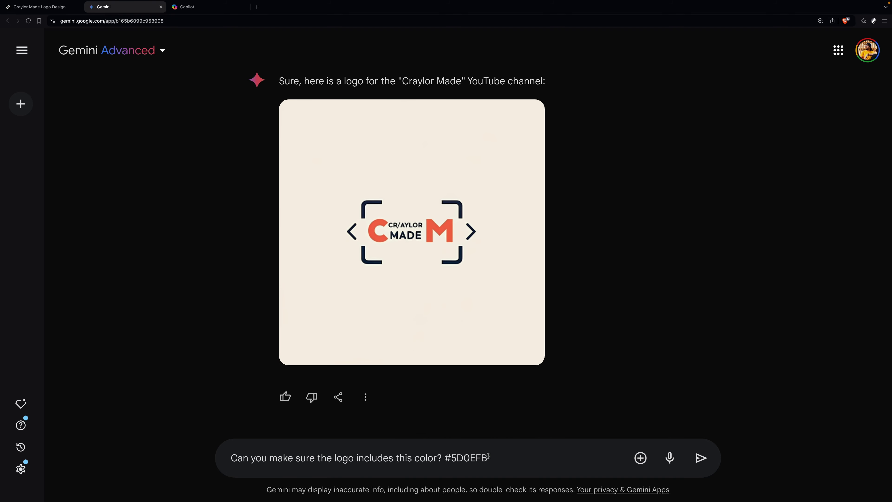
{"action": "key", "text": "Return"}
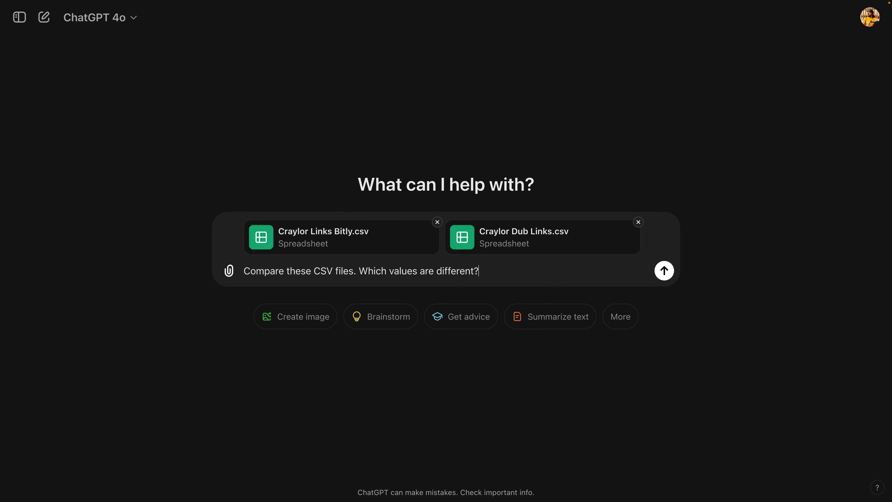
- Send the CSV differences question, then the #5D0EFB drop-shadow HTML button request
{"action": "key", "text": "Return"}
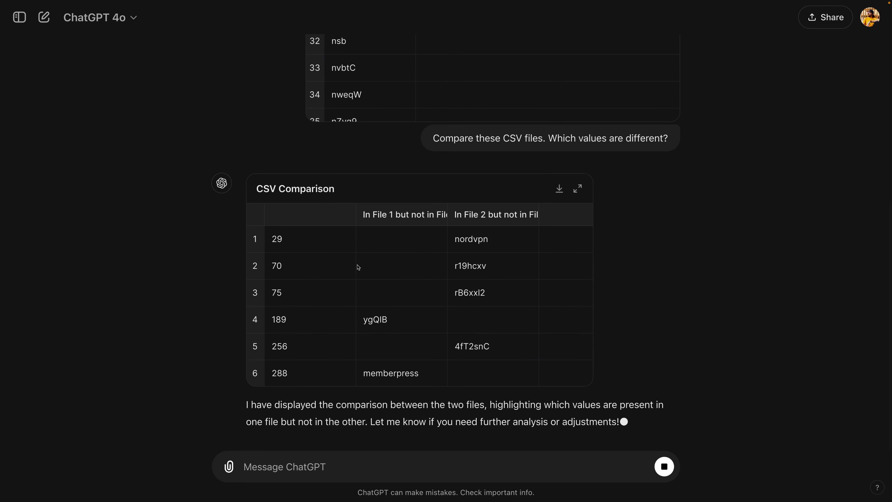
{"action": "scroll", "coordinate": [358, 267], "scroll_direction": "down", "scroll_amount": 3}
{"action": "scroll", "coordinate": [358, 266], "scroll_direction": "down", "scroll_amount": 5}
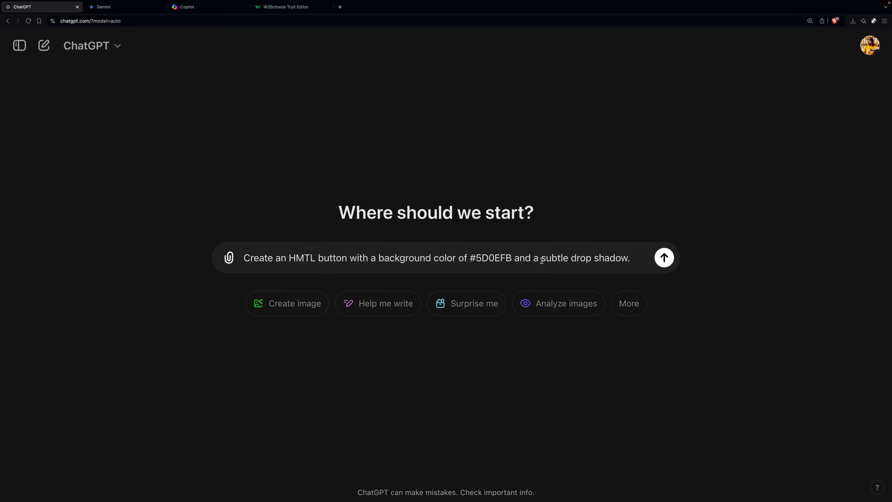
{"action": "key", "text": "Return"}
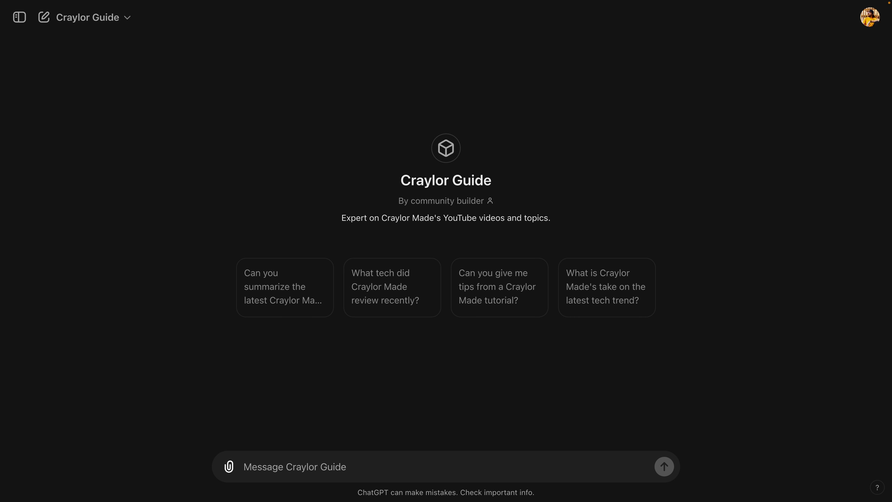
- Ask ChatGPT's Craylor Guide the suggested question summarizing the latest Craylor Made video
{"action": "left_click", "coordinate": [303, 313]}
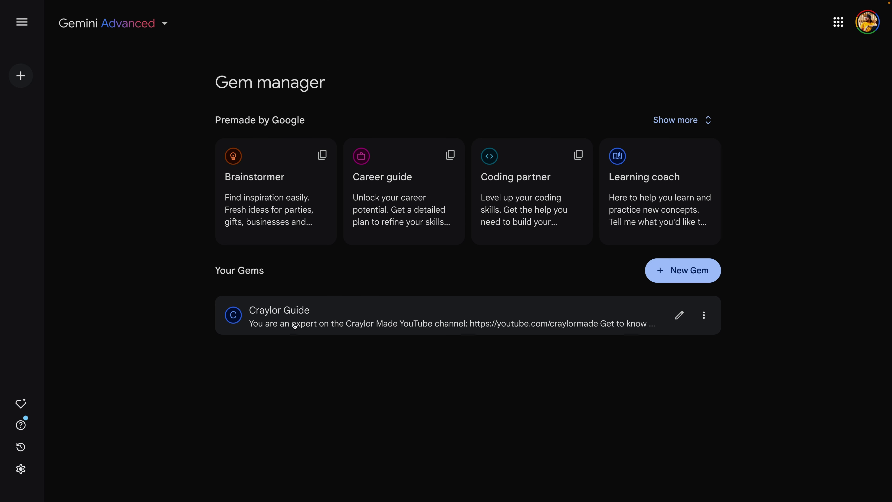
- Open the Craylor Guide gem and paste the request to summarize the latest video
{"action": "left_click", "coordinate": [304, 324]}
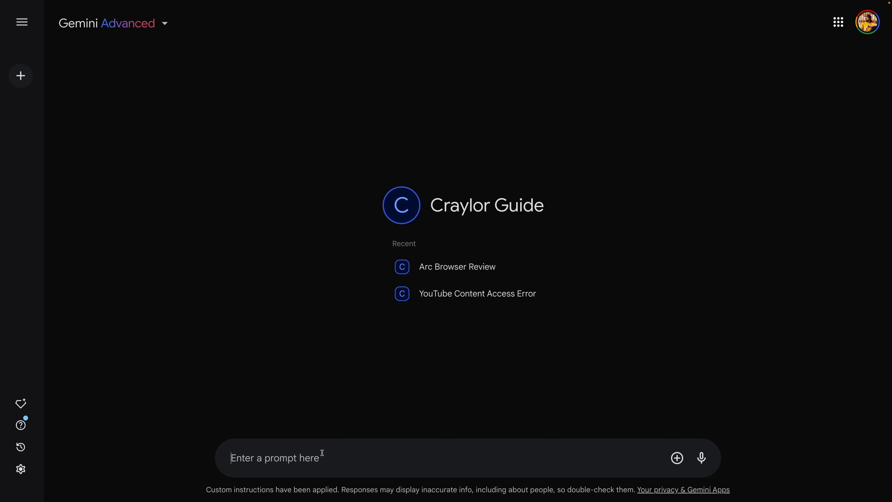
{"action": "type", "text": "Can you summarize the latest Craylor Made video?"}
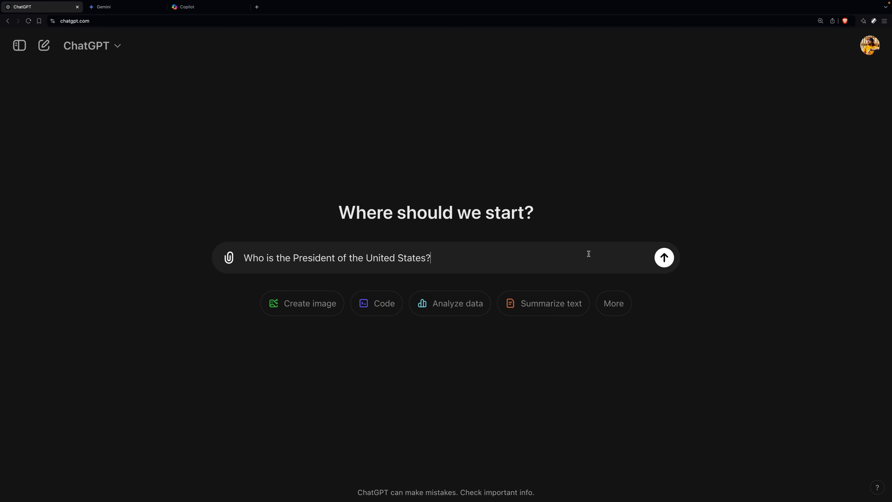
- Send ChatGPT the question asking who the President of the United States is
{"action": "key", "text": "Return"}
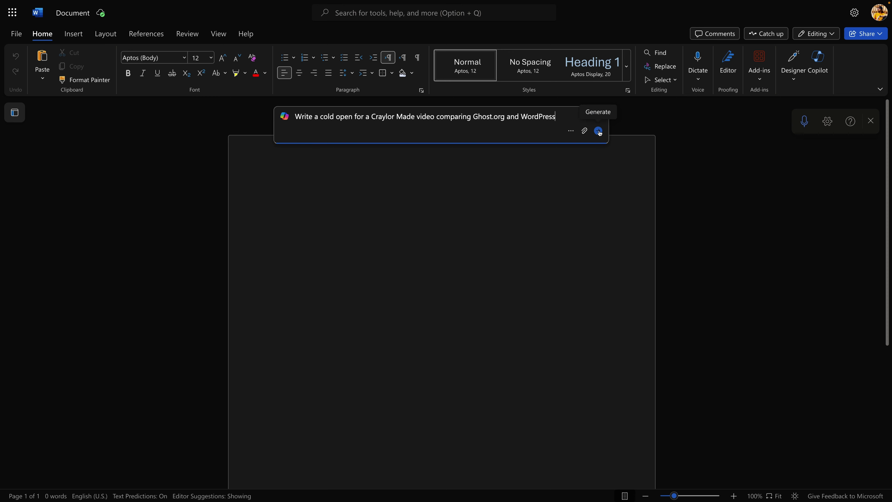
- Generate the Craylor Made cold open comparing Ghost.org and WordPress with Word's Copilot
{"action": "left_click", "coordinate": [598, 131]}
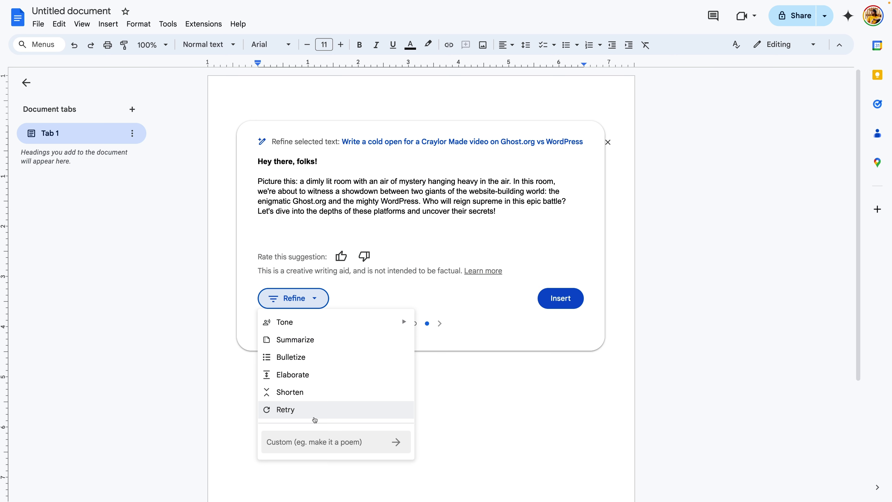
- Retry the Help me write suggestion, insert the 'Hey, everyone!' intro, then request a detailed email summary
{"action": "left_click", "coordinate": [315, 418]}
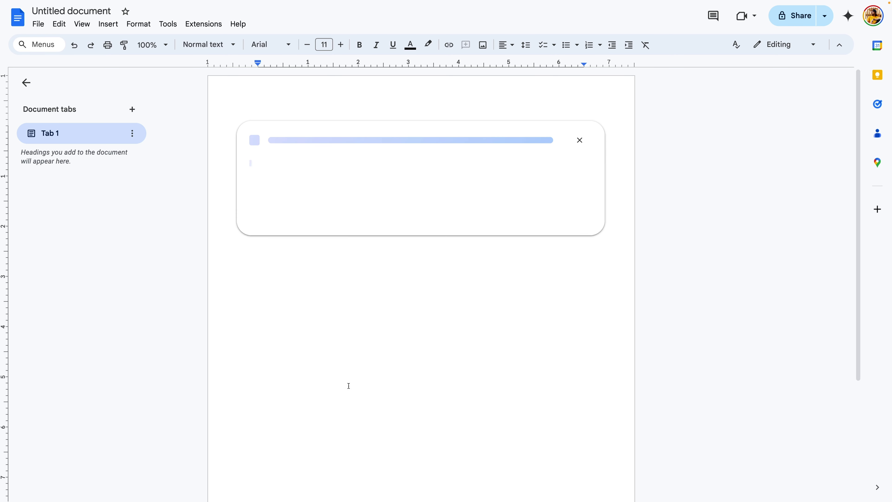
{"action": "left_click", "coordinate": [561, 288]}
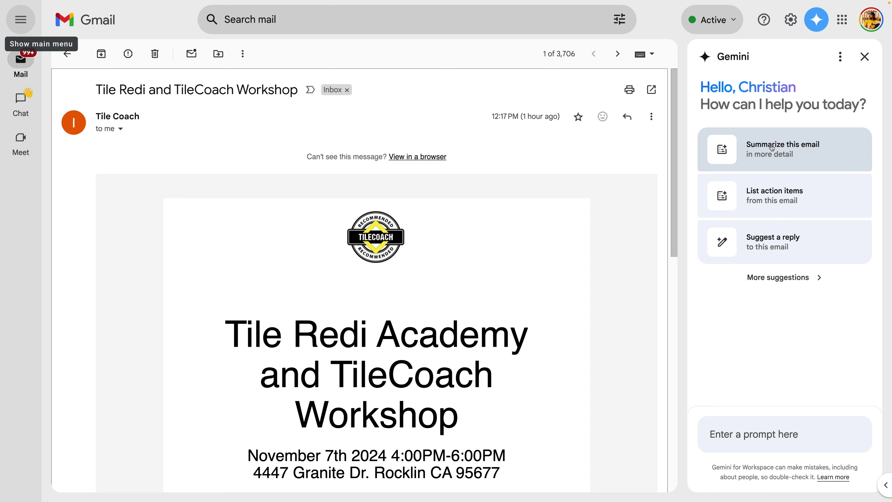
{"action": "left_click", "coordinate": [772, 147]}
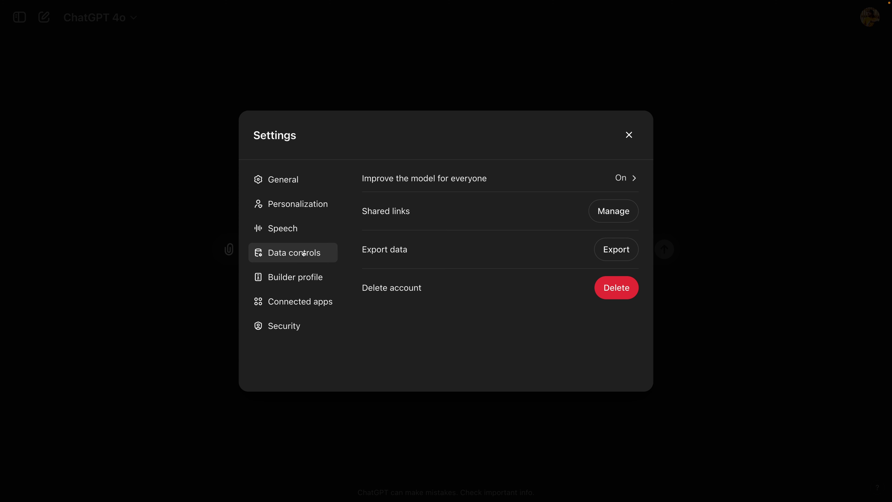
- Turn off 'Improve the model for everyone' and start a Temporary Chat, noting the 72-hour retention
{"action": "left_click", "coordinate": [592, 176]}
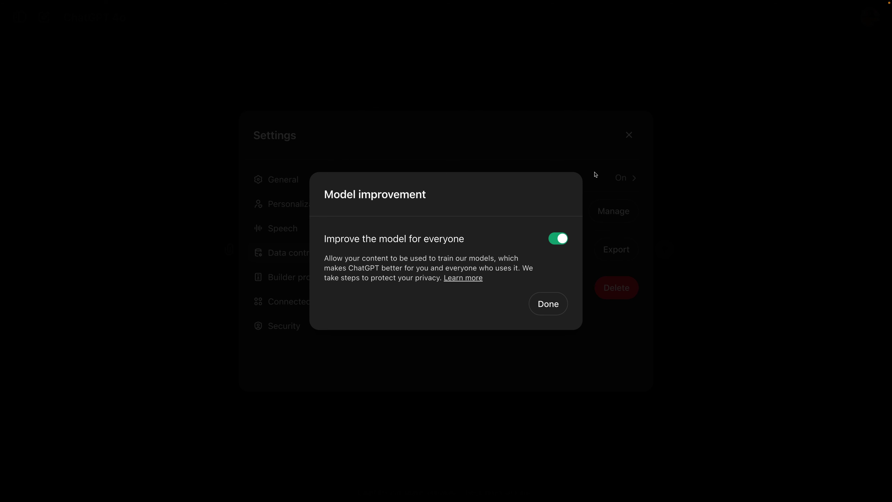
{"action": "left_click", "coordinate": [565, 239]}
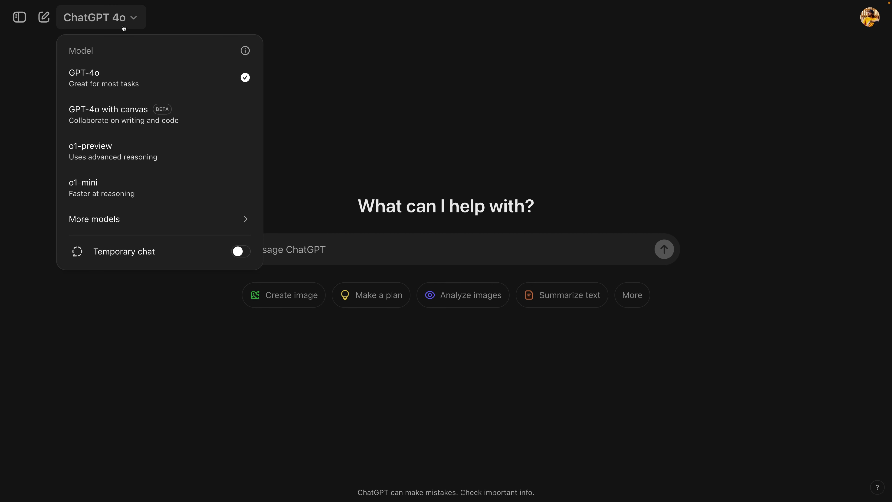
{"action": "left_click", "coordinate": [239, 251]}
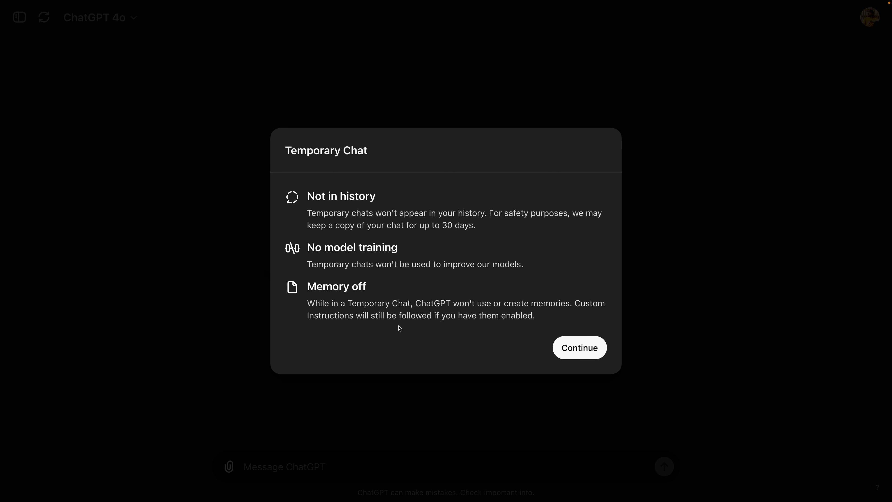
{"action": "left_click", "coordinate": [566, 350]}
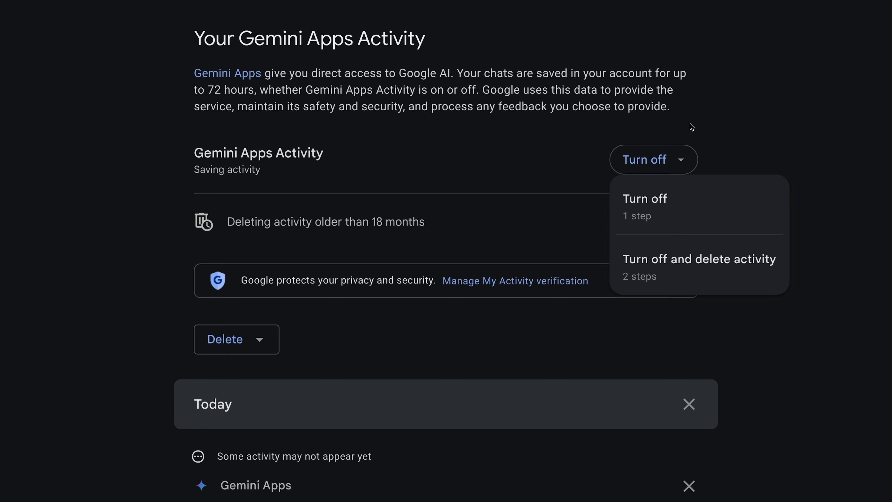
{"action": "left_click", "coordinate": [687, 119]}
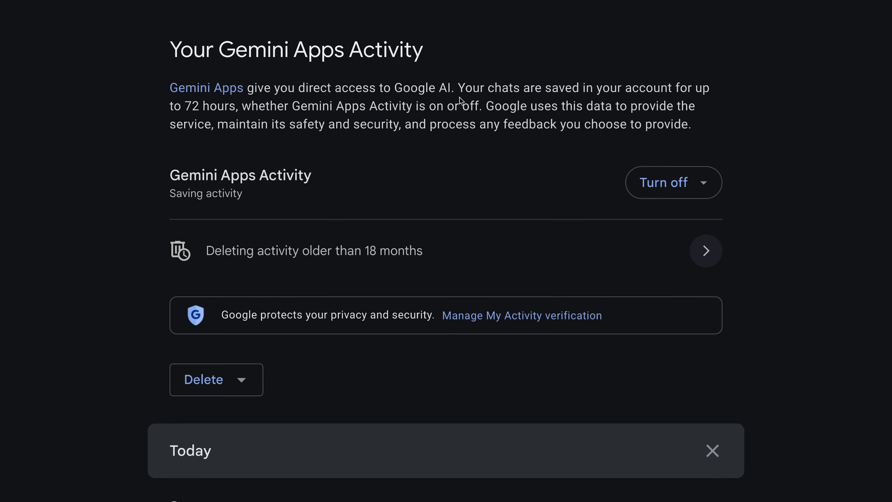
{"action": "left_click_drag", "start_coordinate": [463, 146], "coordinate": [493, 174]}
- Ask Copilot 'Can I disable data sharing in Copilot?' and switch off Model training and Personalization
{"action": "type", "text": "lot?"}
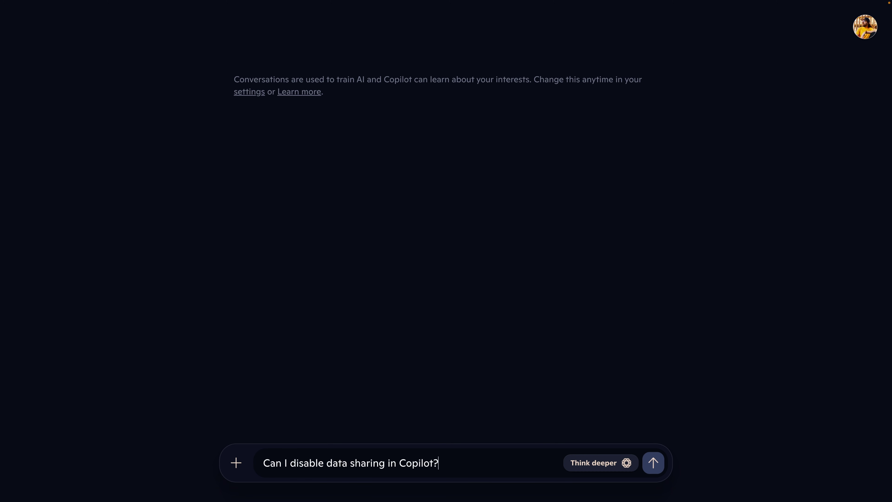
{"action": "key", "text": "Return"}
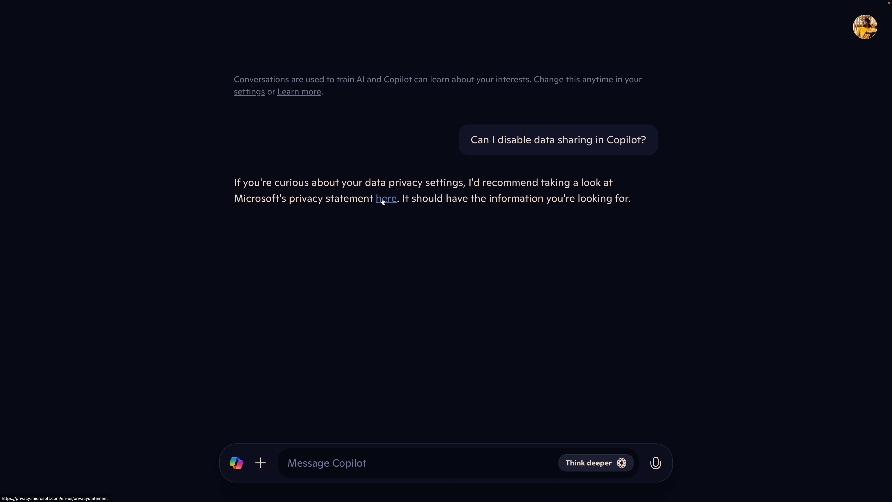
{"action": "left_click", "coordinate": [241, 96]}
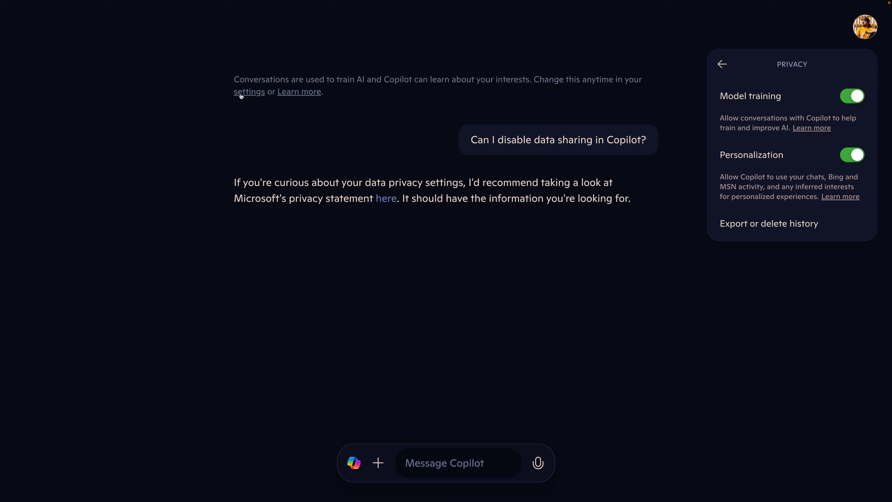
{"action": "left_click", "coordinate": [851, 96]}
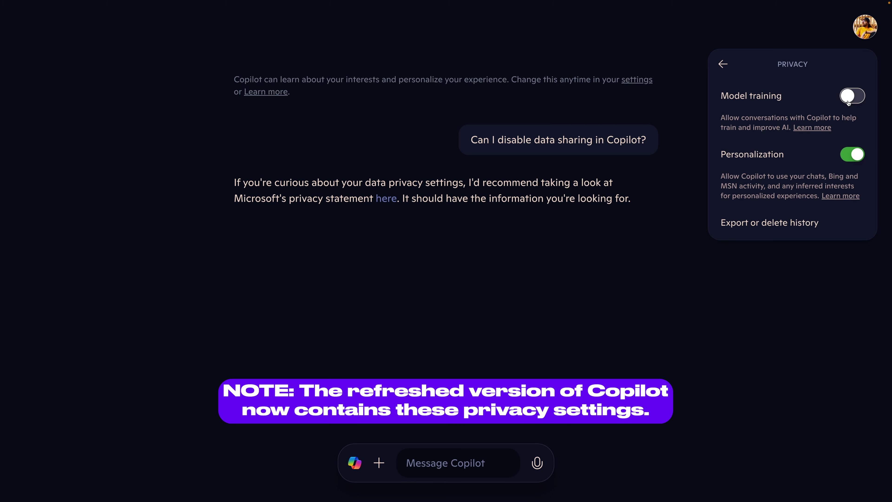
{"action": "left_click", "coordinate": [855, 158]}
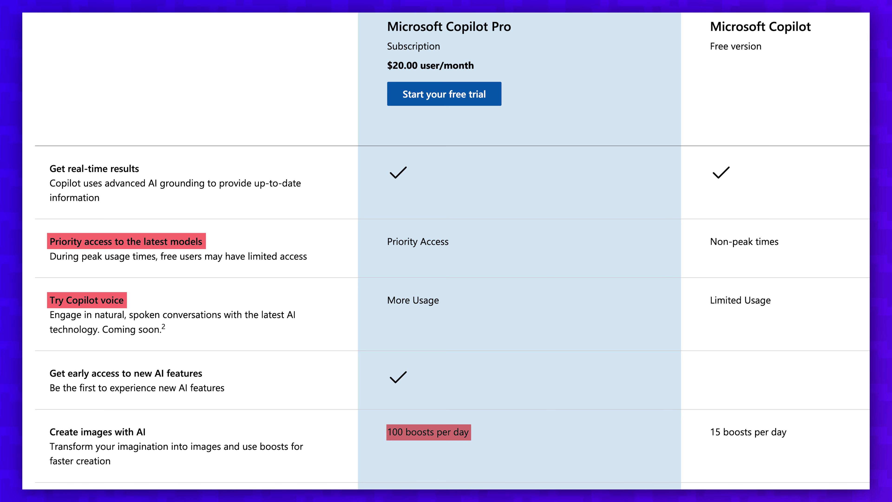
{"action": "scroll", "coordinate": [452, 248], "scroll_direction": "down", "scroll_amount": 3}
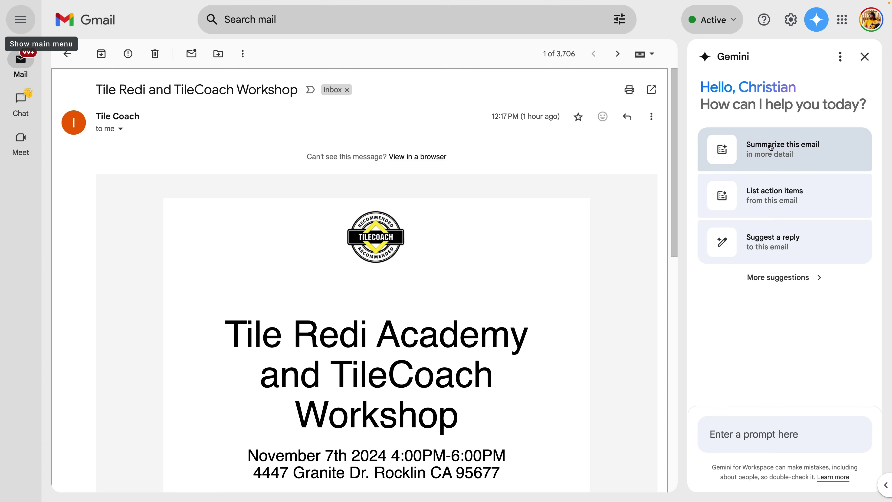
- Ask Gemini for a detailed summary of the Tile Redi and TileCoach Workshop email
{"action": "left_click", "coordinate": [772, 148]}
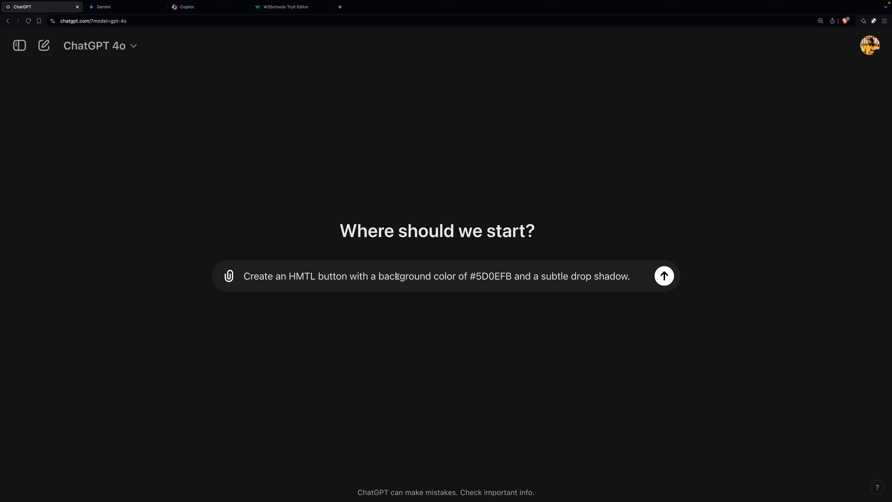
{"action": "key", "text": "Return"}
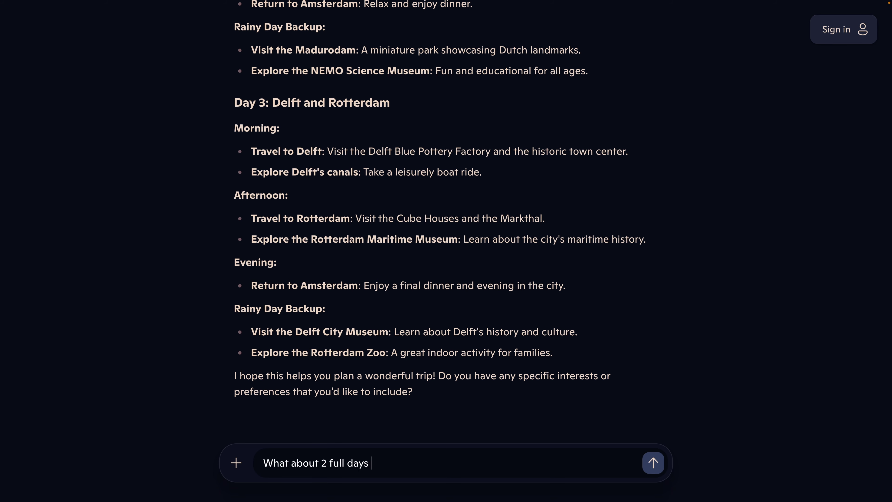
- Send Copilot the follow-up 'What about 2 full days in Amsterdam?'
{"action": "type", "text": "msterdam?"}
{"action": "key", "text": "Return"}
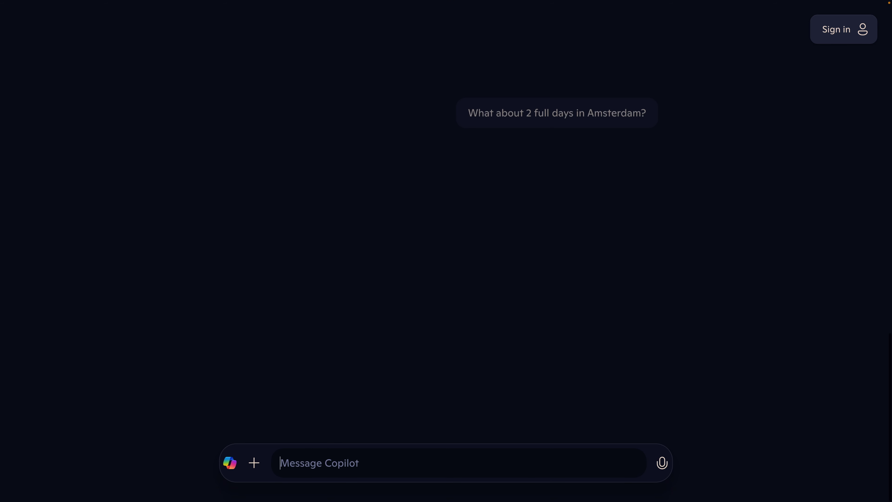